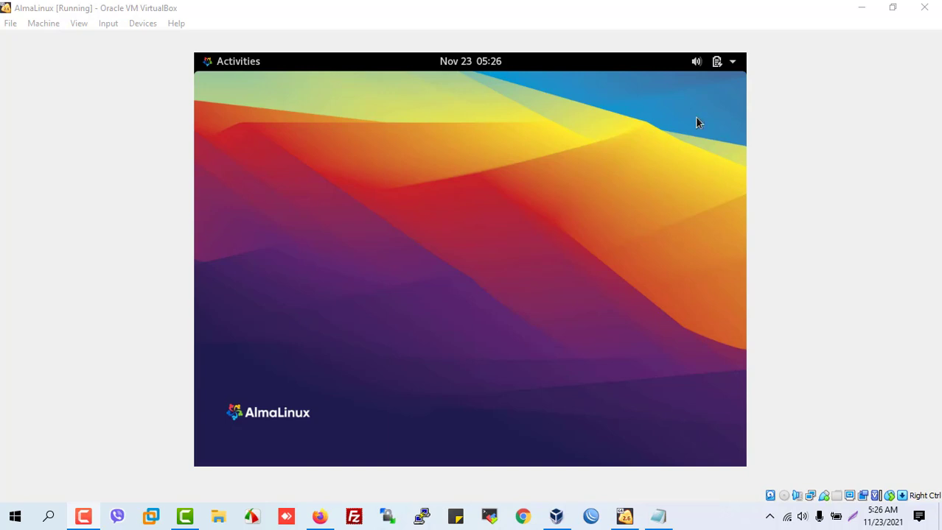
# Confirm both Ethernet connections are off in the status area, then launch a Terminal from the dash.
pyautogui.click(693, 62)
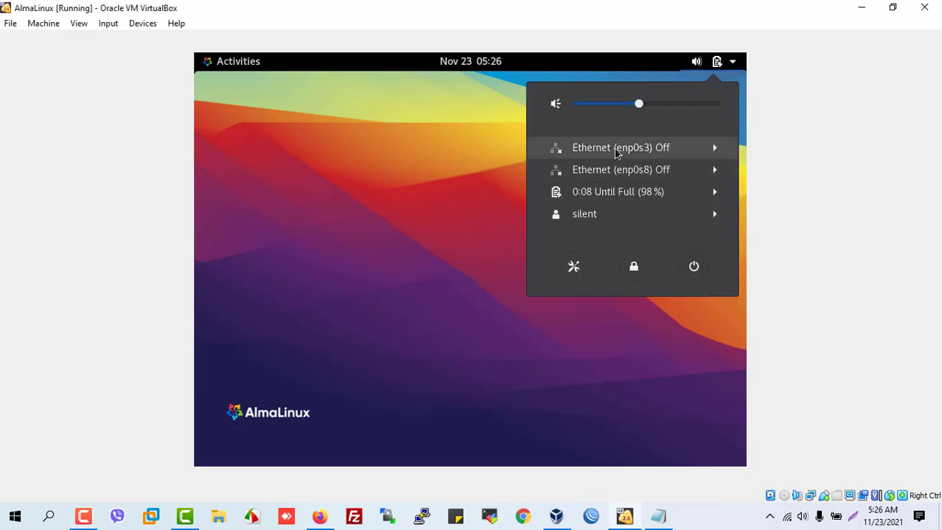
pyautogui.click(224, 61)
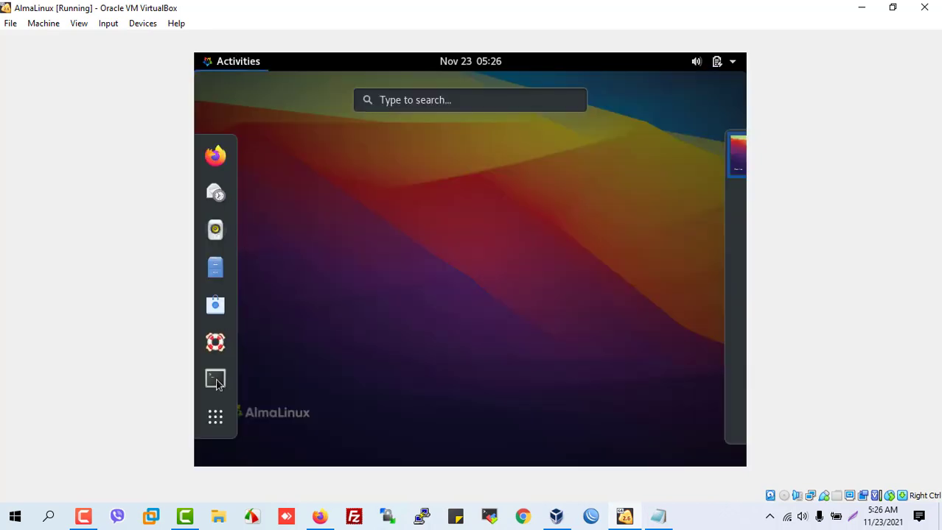
pyautogui.click(220, 380)
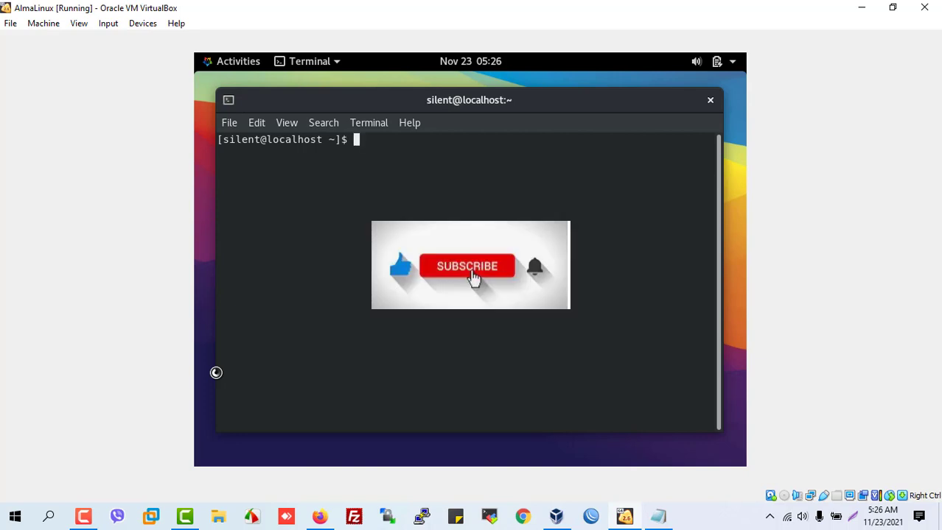
# Run ping google.com and see it fail with 'Name or service not known'.
pyautogui.write('pi')
pyautogui.press('Return')
pyautogui.press('Return')
pyautogui.write('pi')
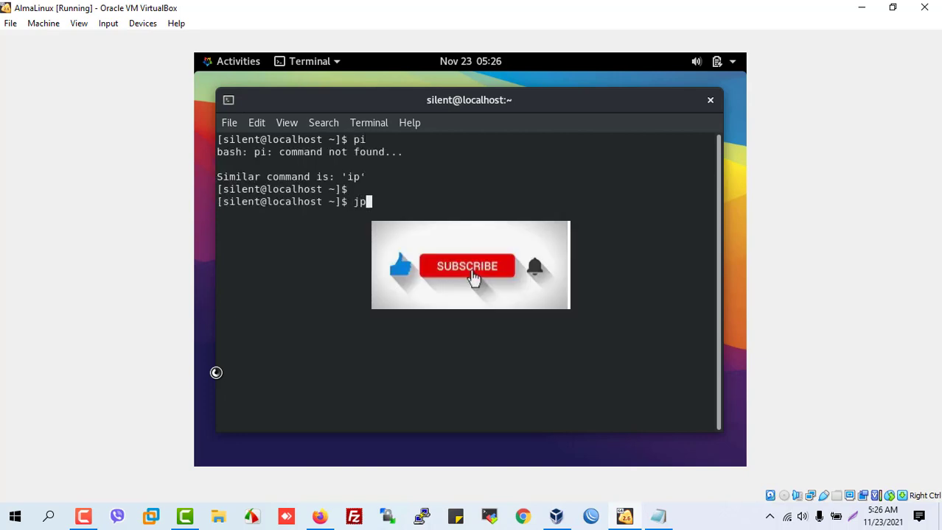
pyautogui.write('ng goog')
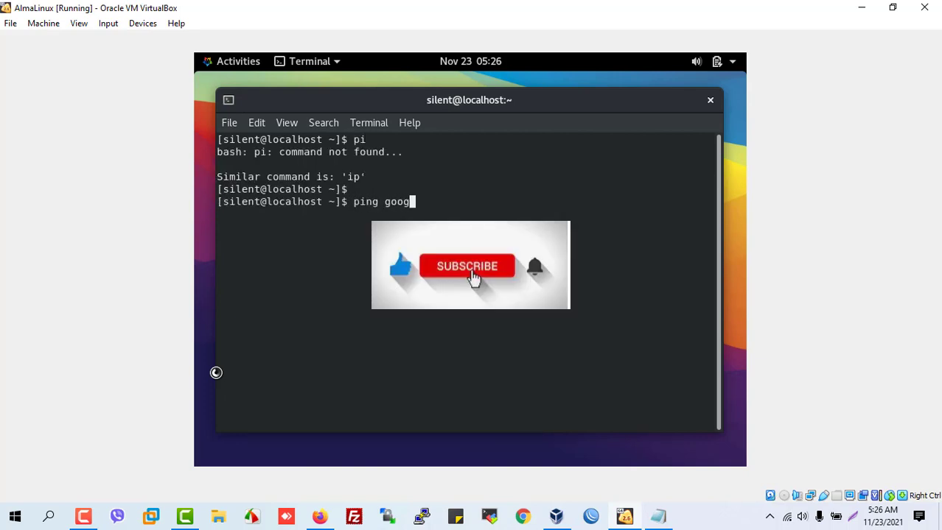
pyautogui.write('le.com')
pyautogui.press('Return')
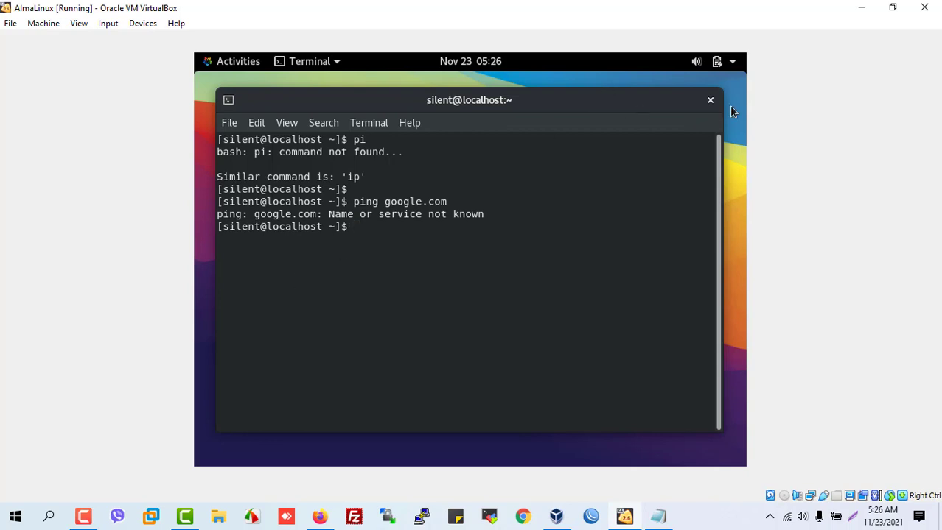
# Close the terminal and inspect the Ethernet (enp0s3) options in the system menu.
pyautogui.click(710, 101)
pyautogui.click(702, 65)
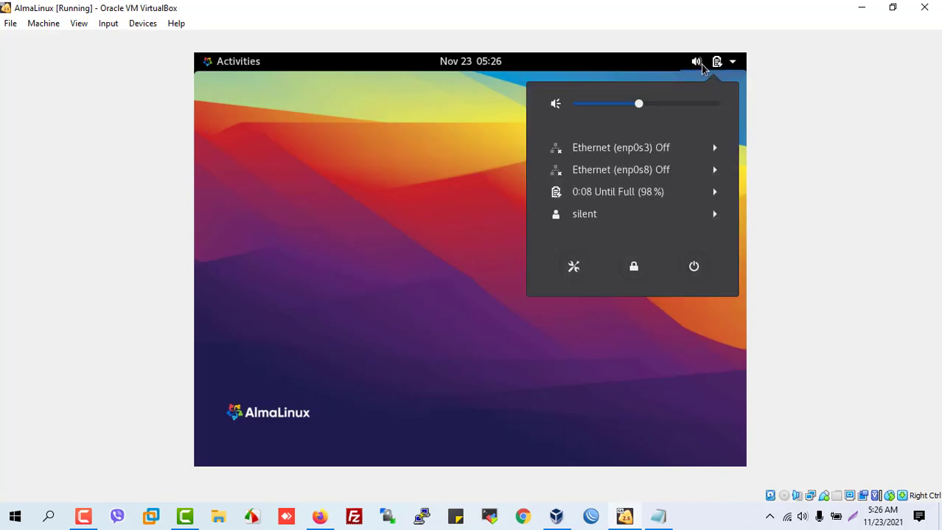
pyautogui.click(641, 150)
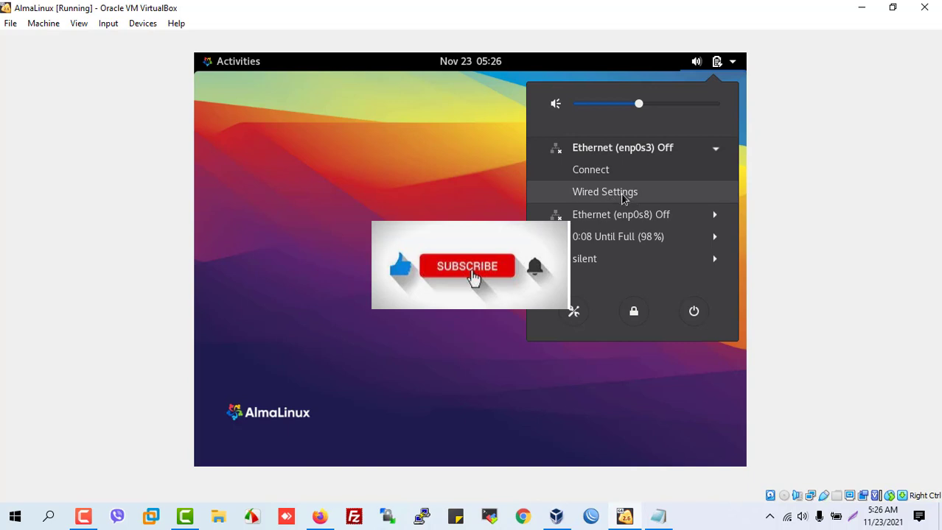
pyautogui.click(246, 72)
# Search 's' in Activities and launch the Settings app.
pyautogui.click(236, 63)
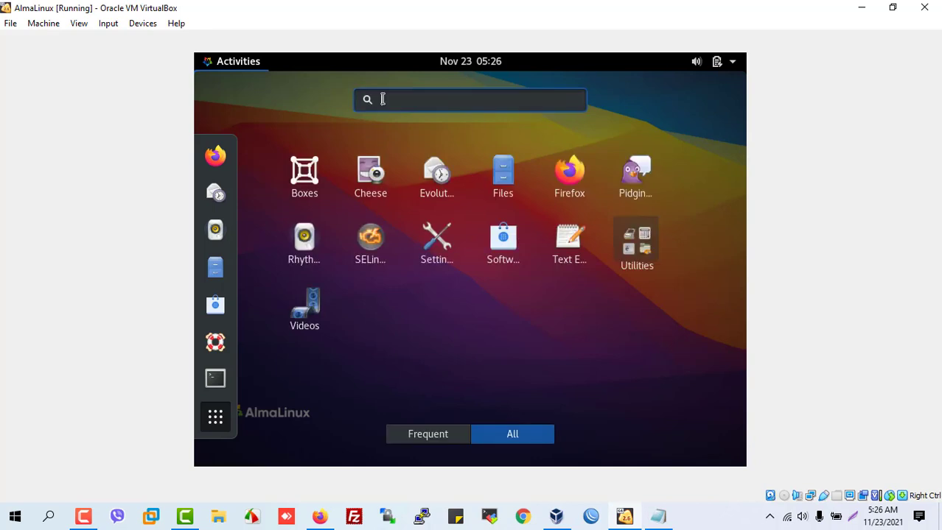
pyautogui.write('s')
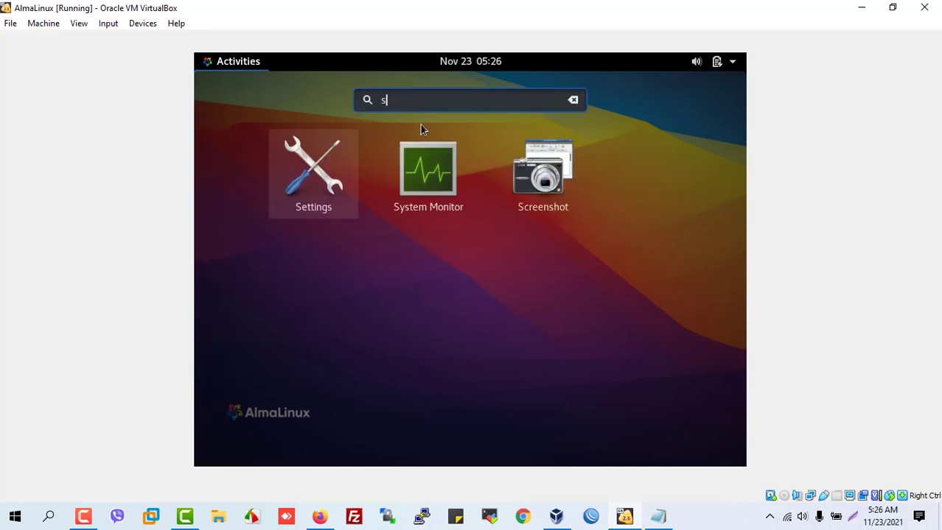
pyautogui.click(331, 173)
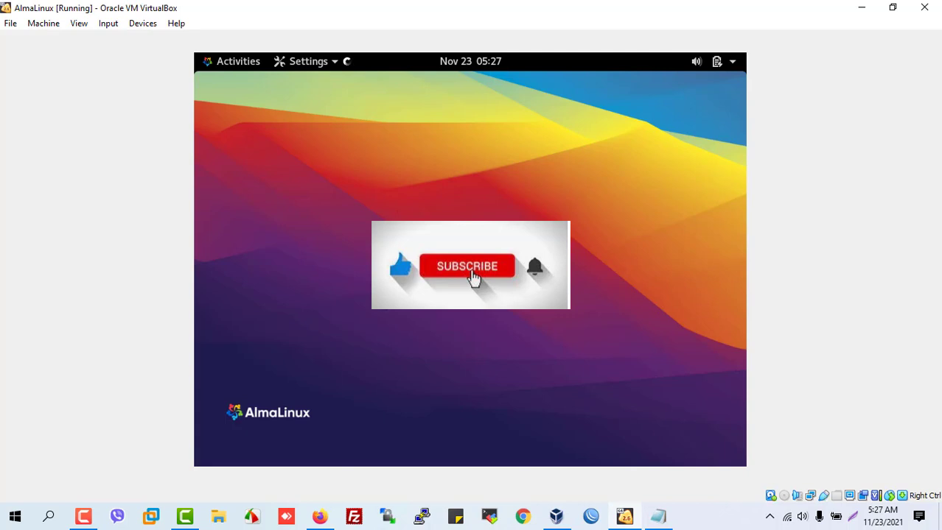
# Navigate Settings from the Wi-Fi page to the Network page.
pyautogui.click(85, 516)
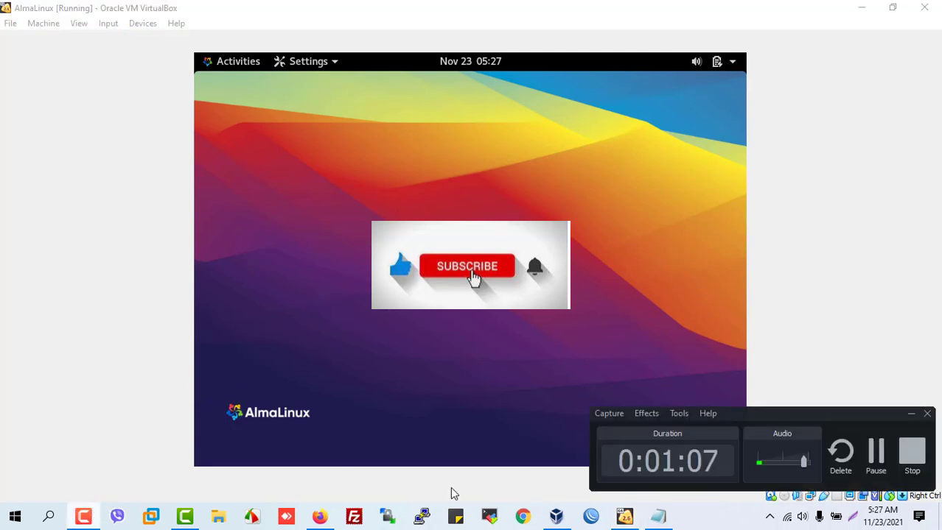
pyautogui.click(874, 453)
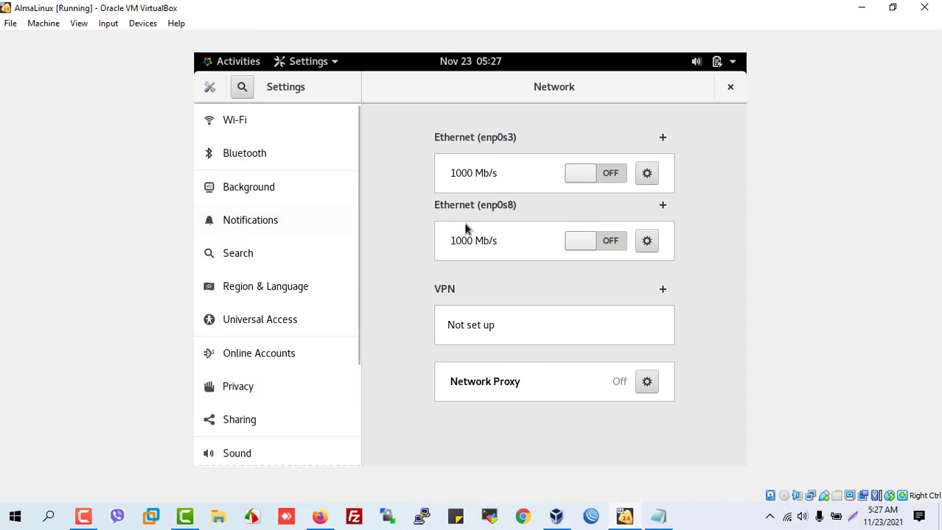
pyautogui.click(250, 122)
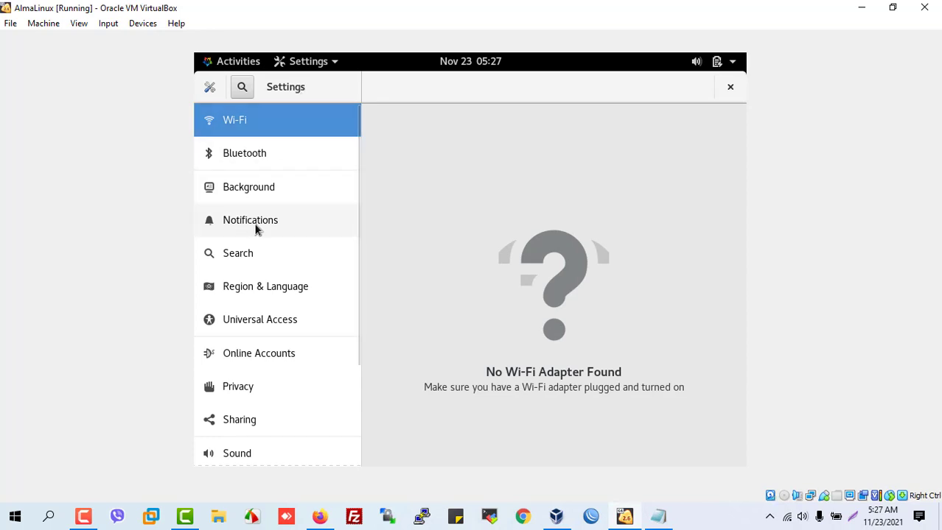
pyautogui.scroll(-4, 283, 290)
pyautogui.scroll(4, 258, 221)
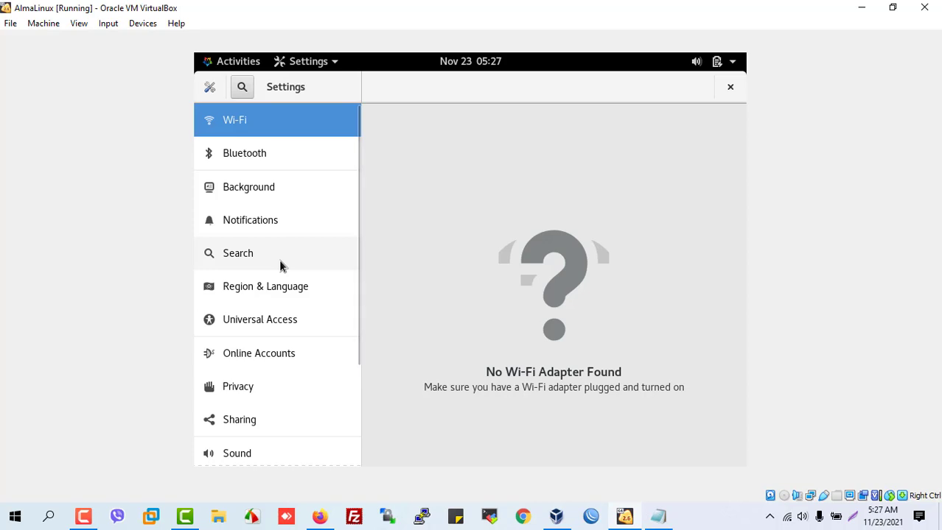
pyautogui.scroll(-3, 283, 263)
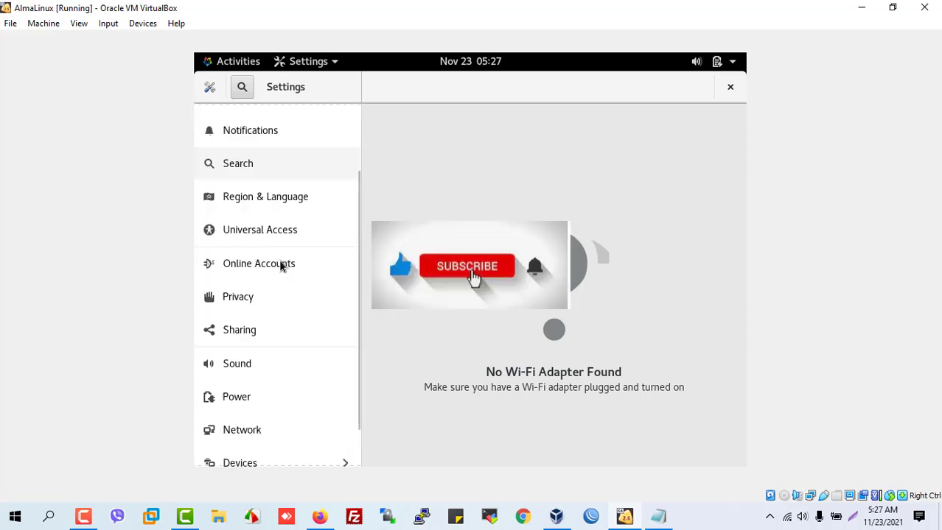
pyautogui.click(254, 434)
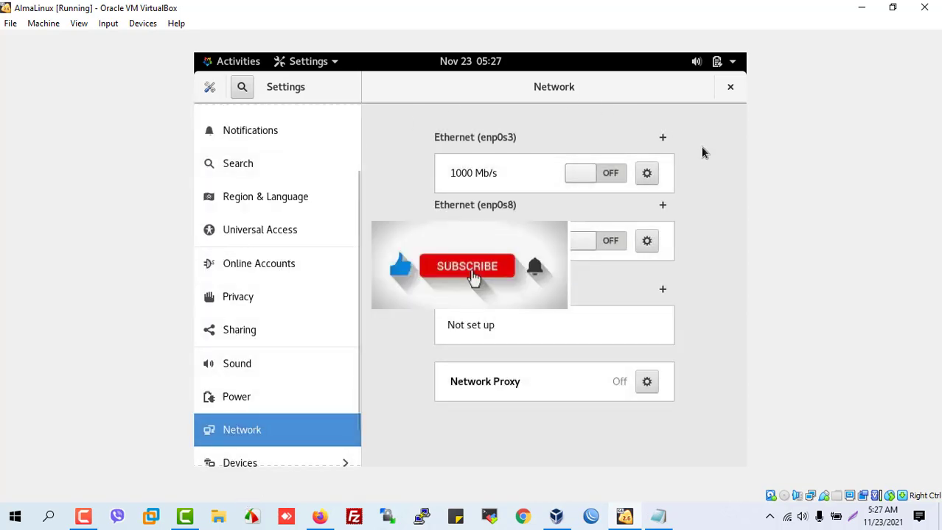
# Turn off Connect automatically for the enp0s3 wired connection, apply it, and close Settings.
pyautogui.click(646, 175)
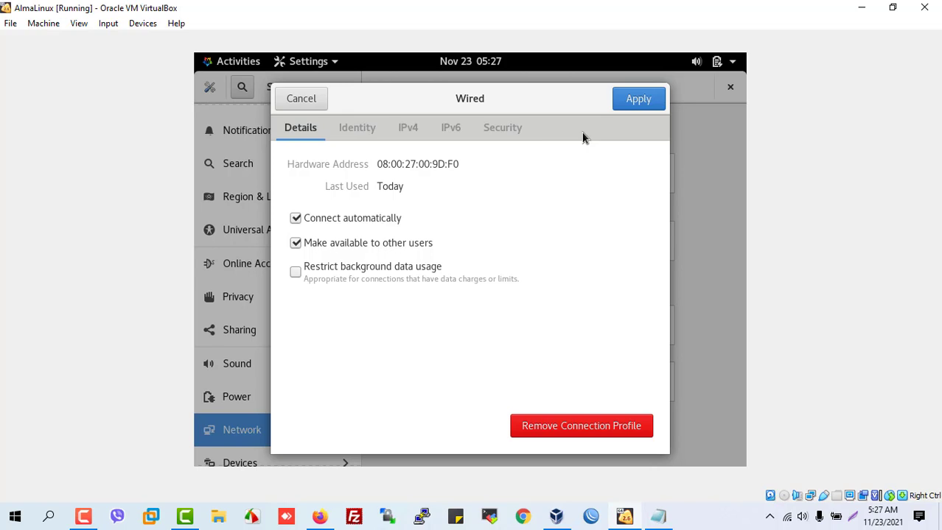
pyautogui.click(308, 218)
pyautogui.click(638, 100)
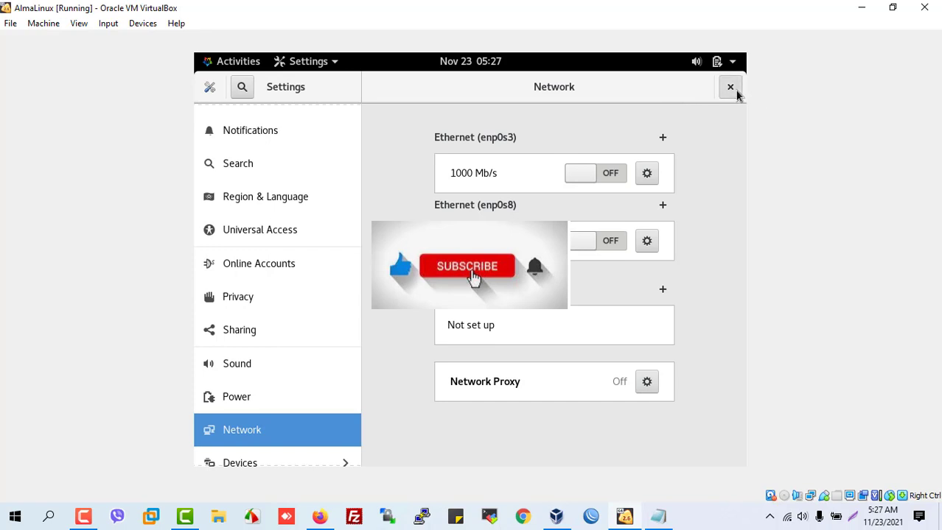
pyautogui.click(731, 87)
# Open a new terminal and enter 'nmcli connection modify' using Tab completion.
pyautogui.press('super')
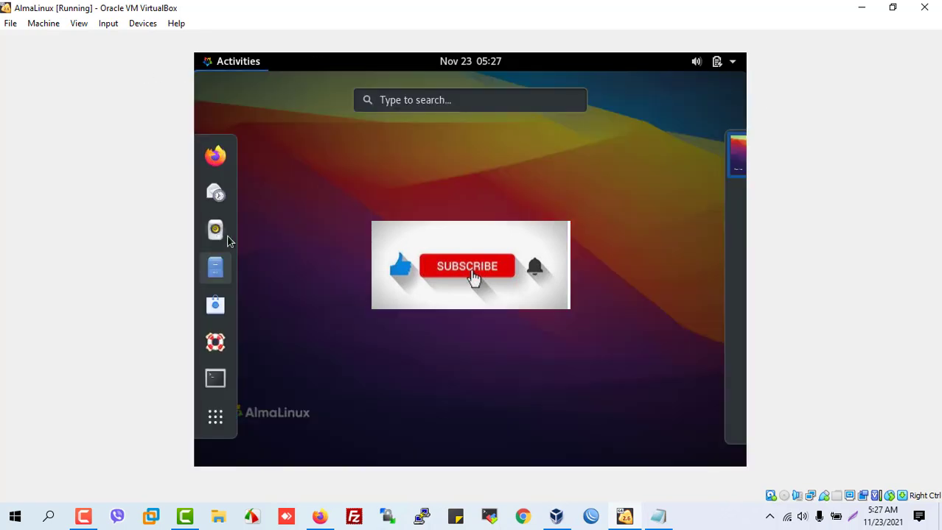
pyautogui.click(212, 377)
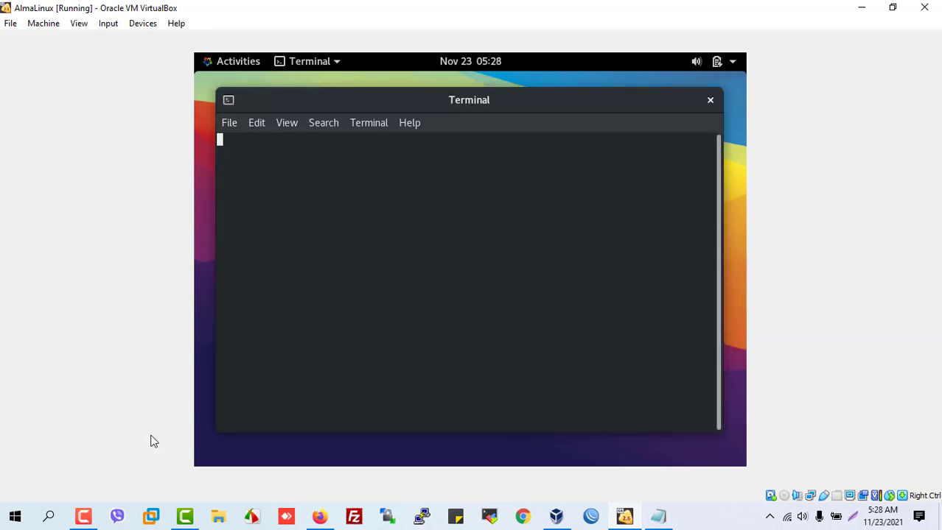
pyautogui.write('nn')
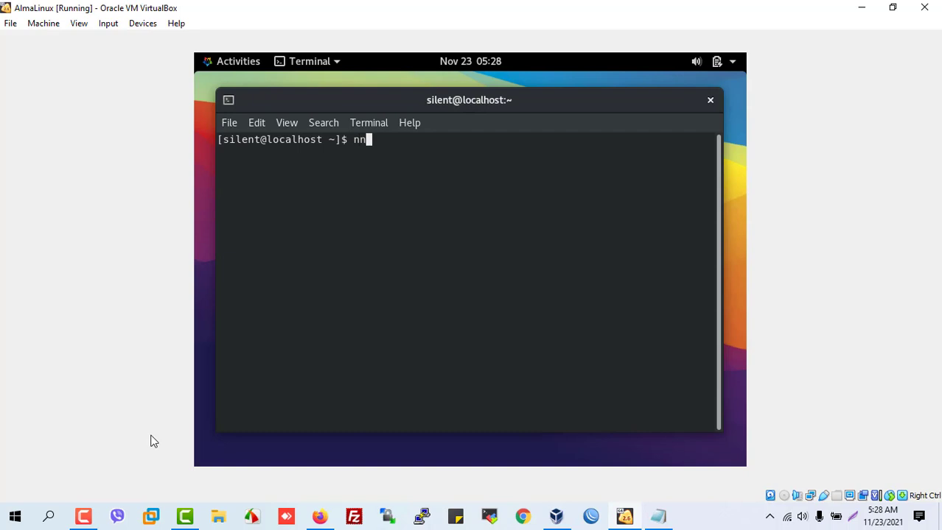
pyautogui.press('BackSpace')
pyautogui.write('m')
pyautogui.write('cli ')
pyautogui.write('modfi')
pyautogui.press('BackSpace')
pyautogui.press('BackSpace')
pyautogui.press('BackSpace')
pyautogui.press('BackSpace')
pyautogui.press('BackSpace')
pyautogui.write('conn')
pyautogui.press('Tab')
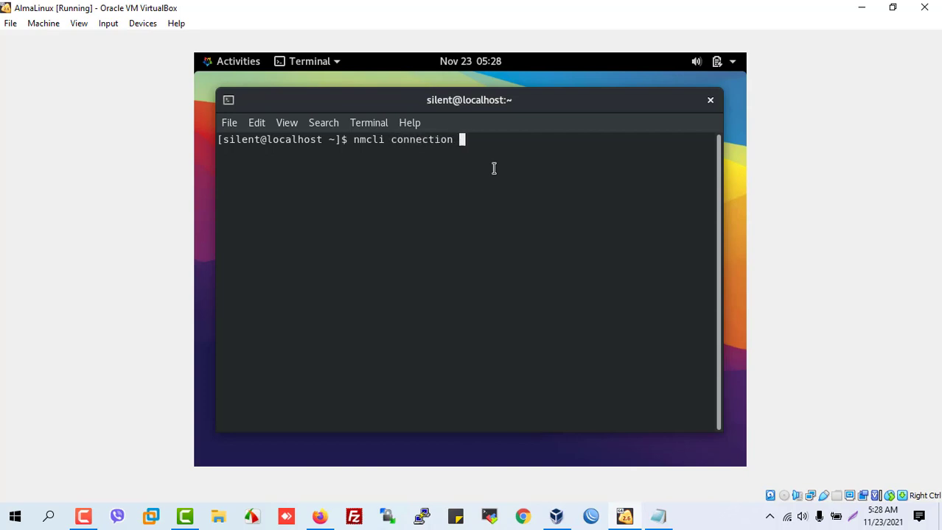
pyautogui.write('mod')
pyautogui.press('Tab')
# Finish the command with 'enp0s3 connection.autoconnect yes' and run it.
pyautogui.write('co')
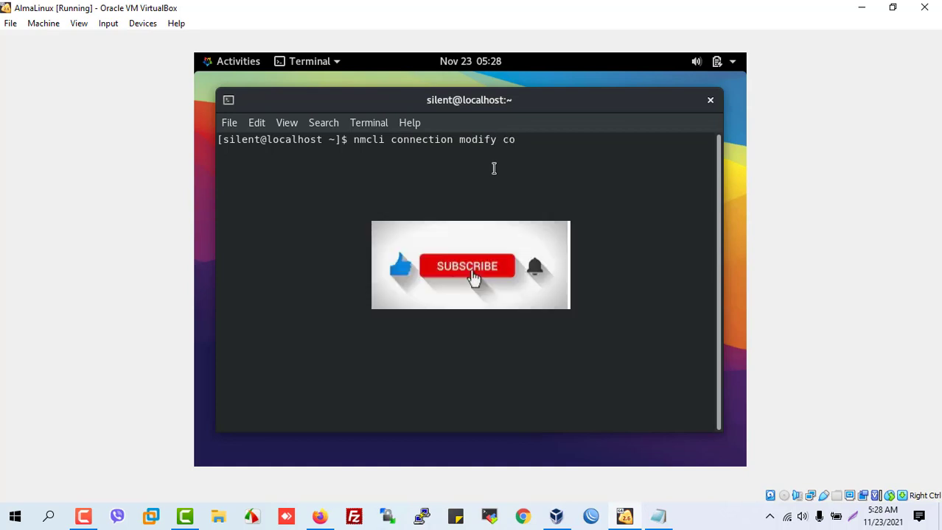
pyautogui.write('nn')
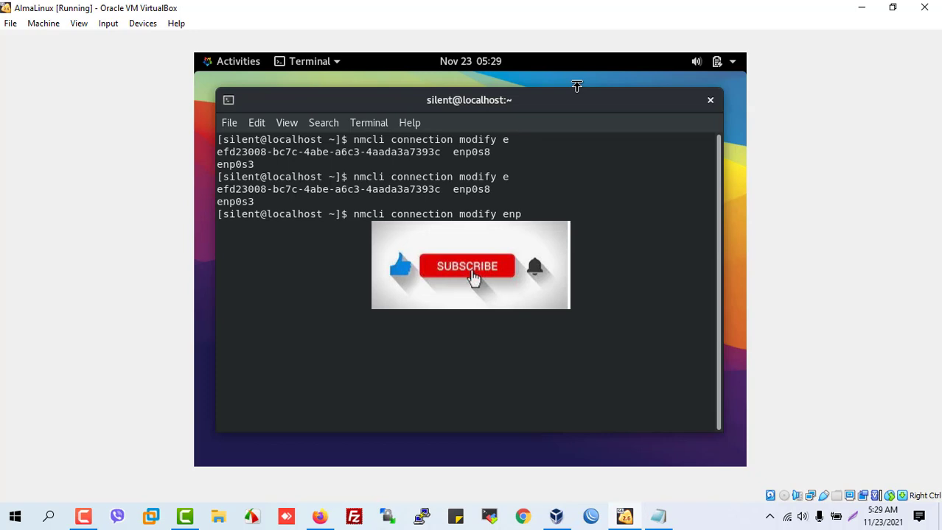
pyautogui.press('Tab')
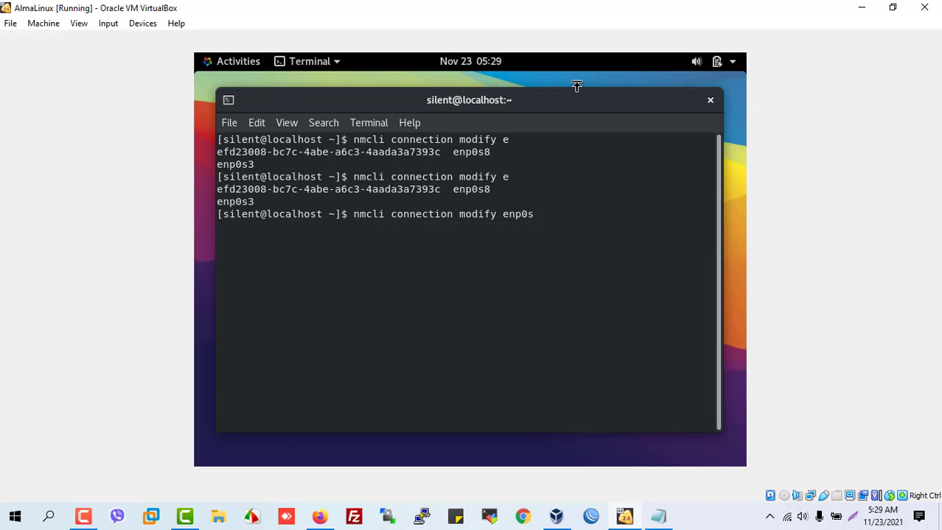
pyautogui.write('3 connn')
pyautogui.press('BackSpace')
pyautogui.press('BackSpace')
pyautogui.write('nection.aut')
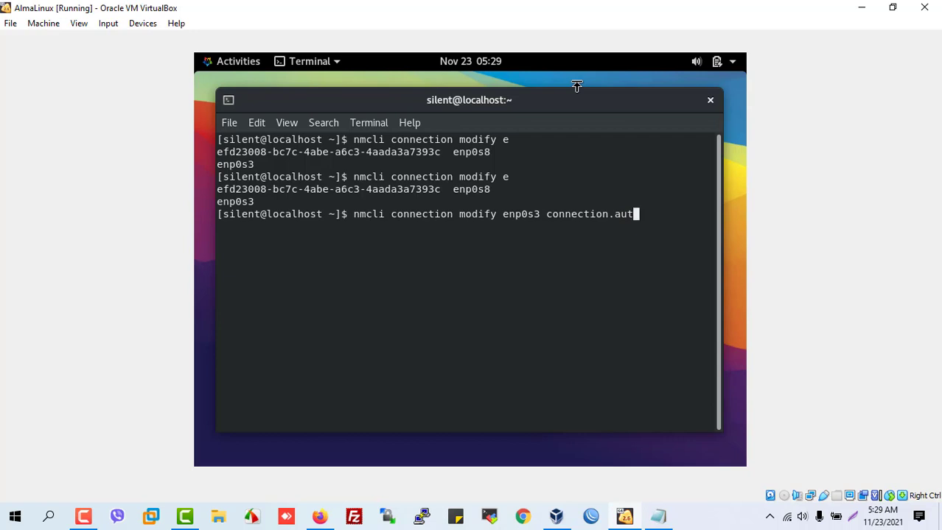
pyautogui.press('Tab')
pyautogui.press('Tab')
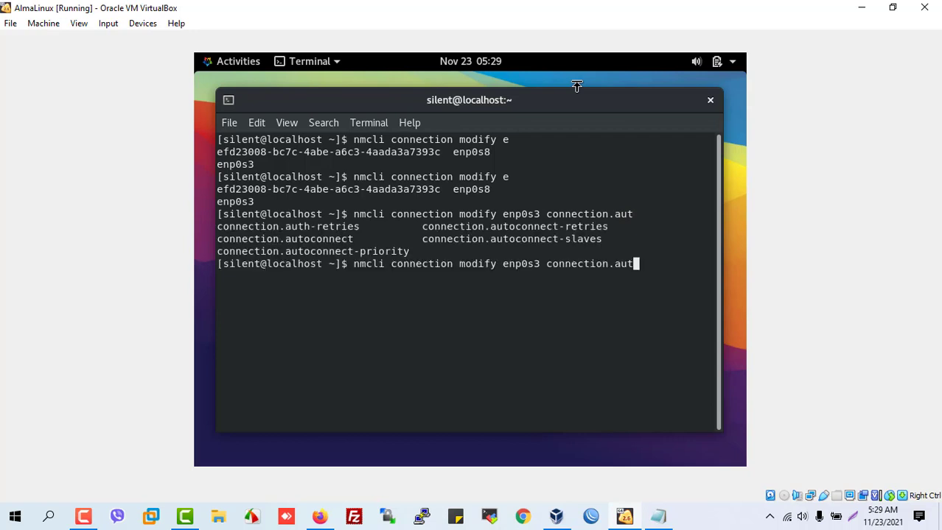
pyautogui.write('o')
pyautogui.press('Tab')
pyautogui.write('yes')
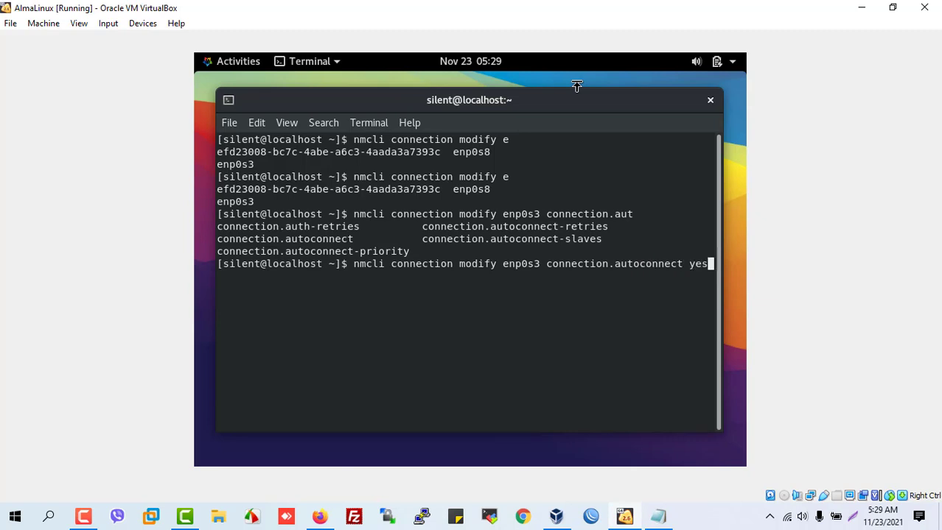
pyautogui.press('Return')
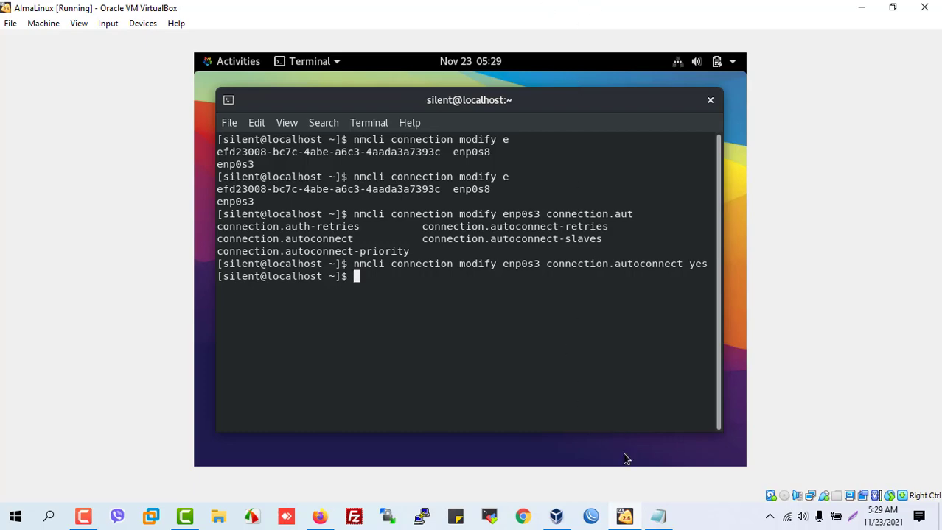
pyautogui.click(658, 518)
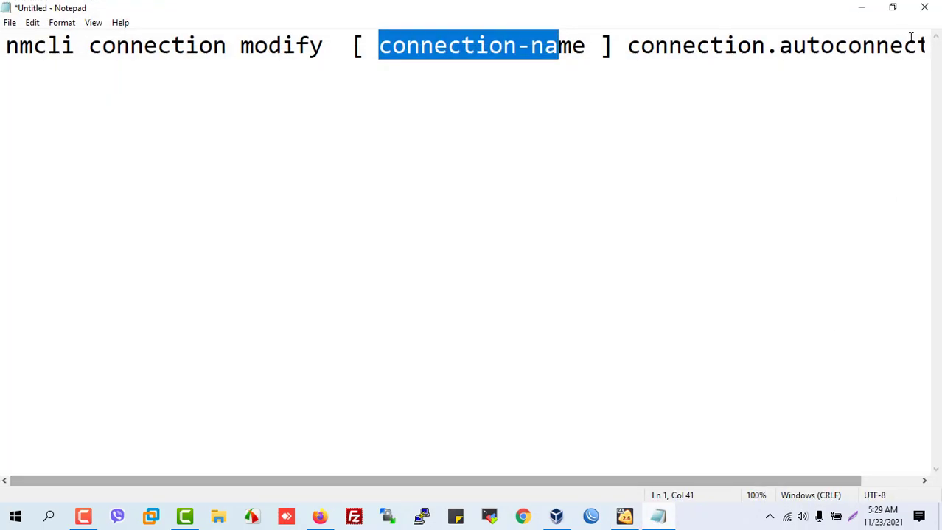
pyautogui.click(860, 8)
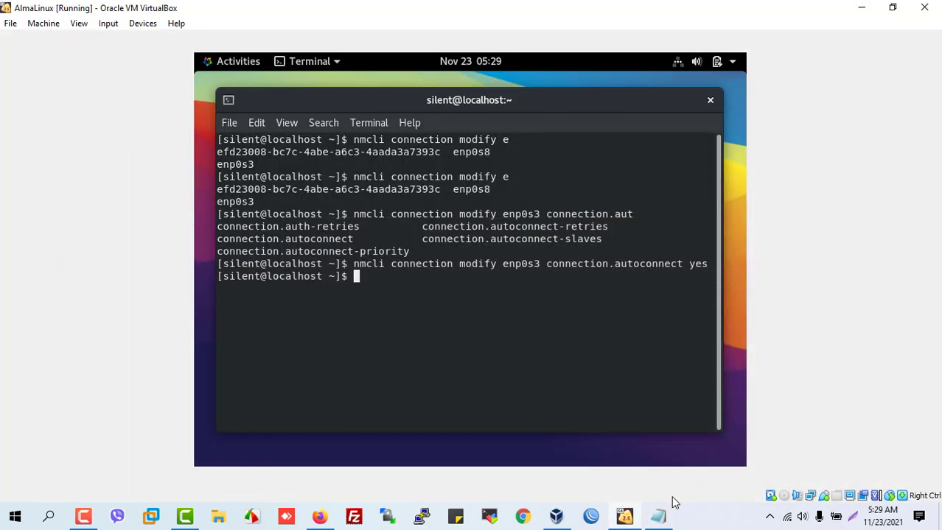
pyautogui.click(661, 519)
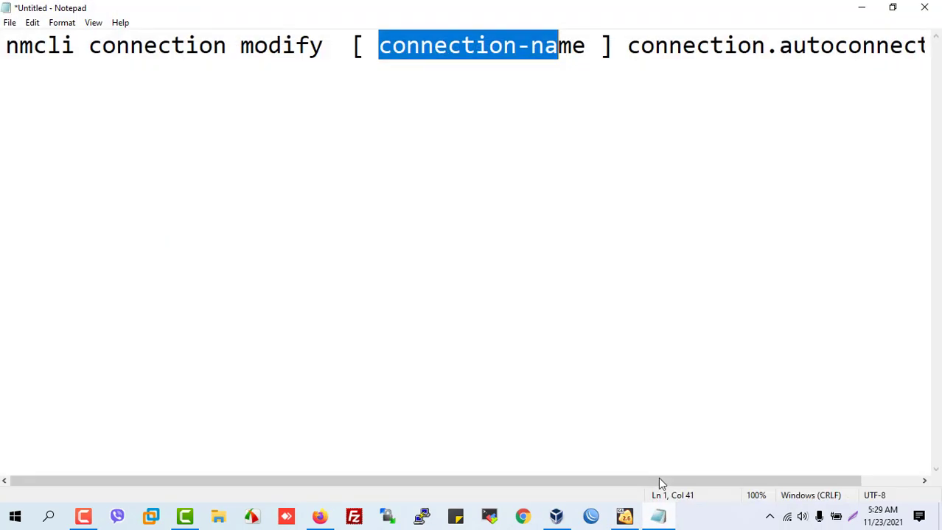
pyautogui.moveTo(627, 45); pyautogui.dragTo(939, 59)
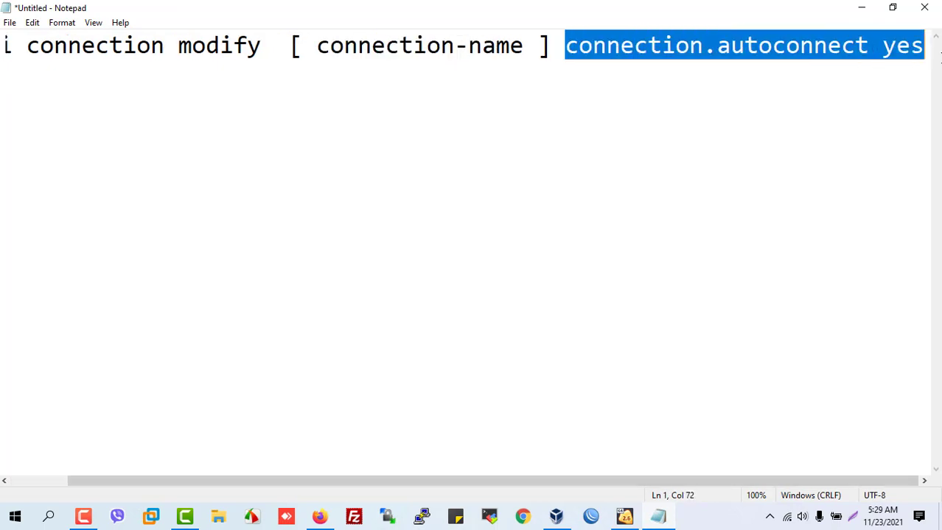
pyautogui.click(849, 7)
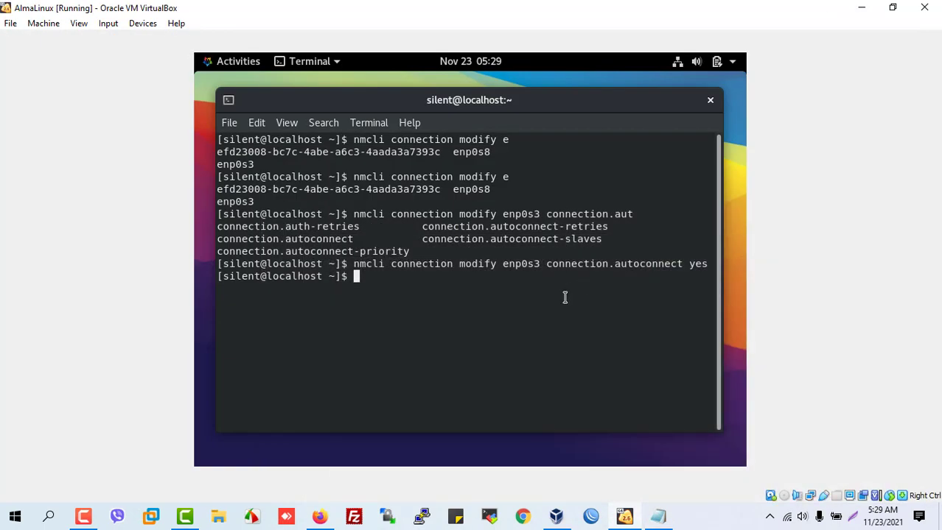
# Rerun ping google.com from history and stop it, showing 4 received with 0% packet loss.
pyautogui.write('sy')
pyautogui.press('BackSpace')
pyautogui.press('BackSpace')
pyautogui.press('Up')
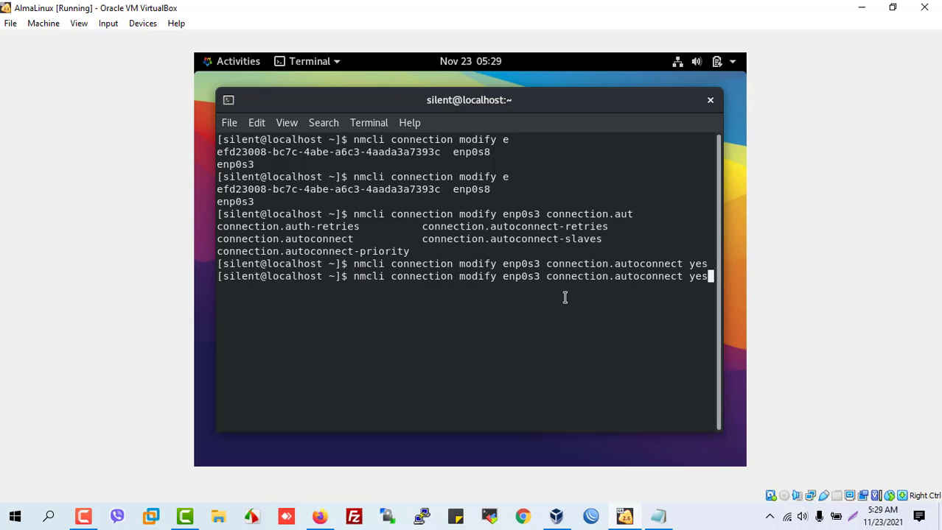
pyautogui.press('Up')
pyautogui.press('Return')
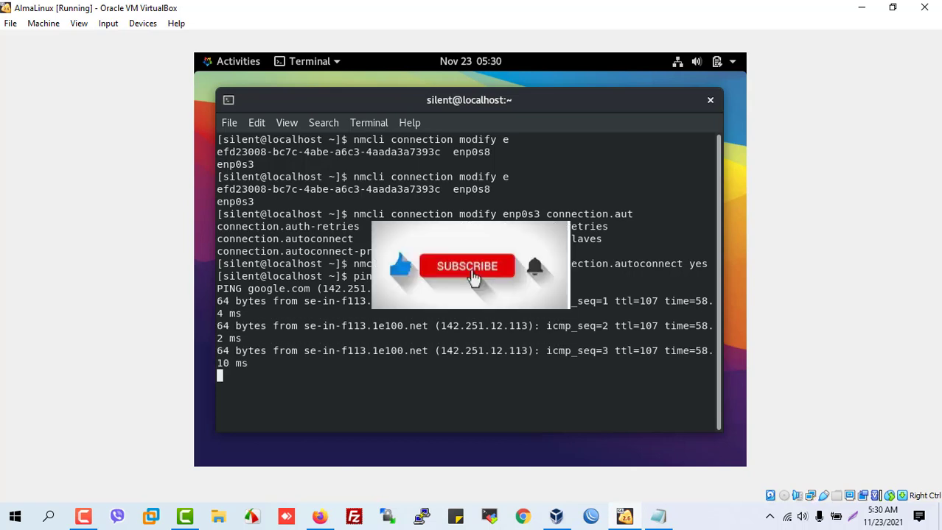
pyautogui.hotkey('ctrl', 'c')
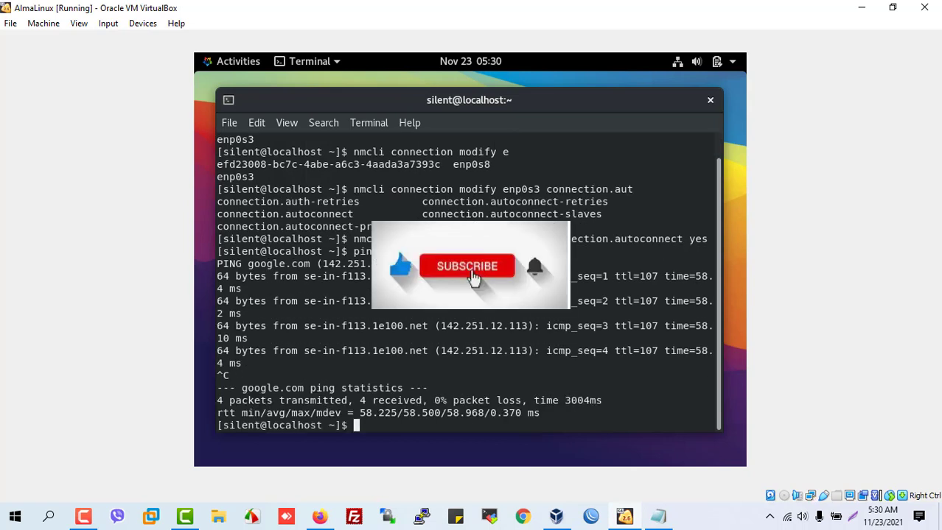